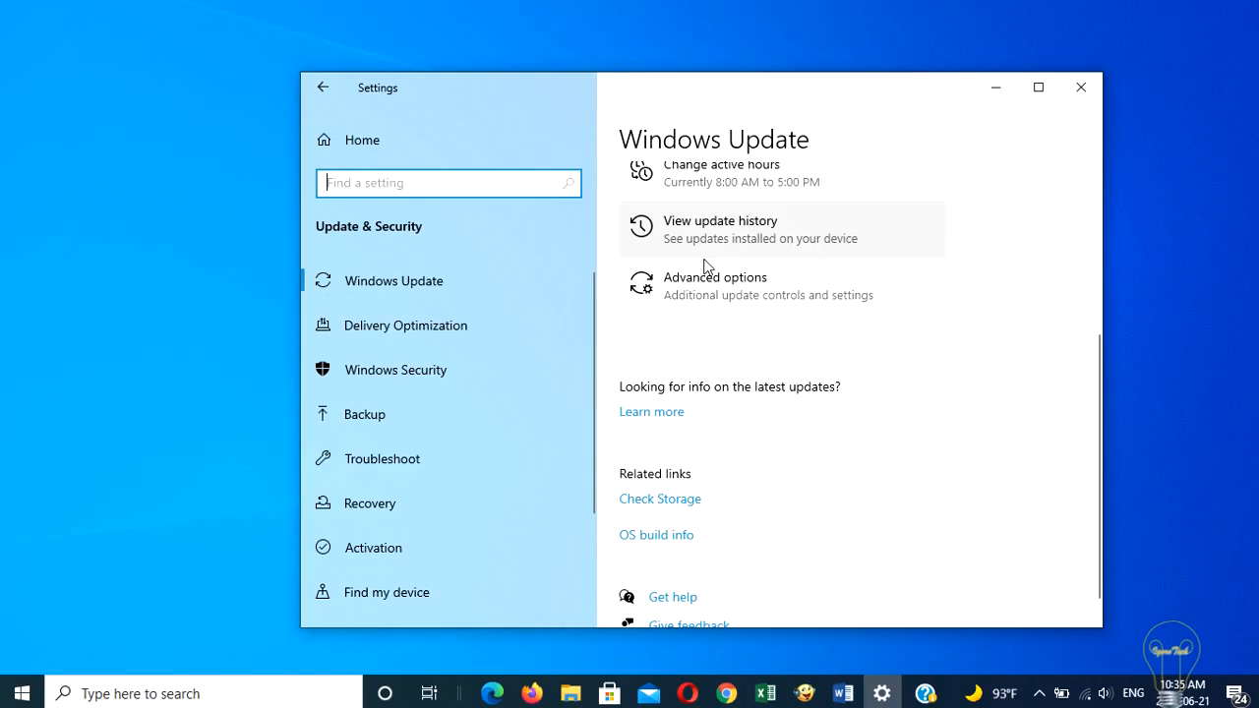
Open Windows Settings and go to the advanced options of Windows Update under Update & Security
key(alt+F4)
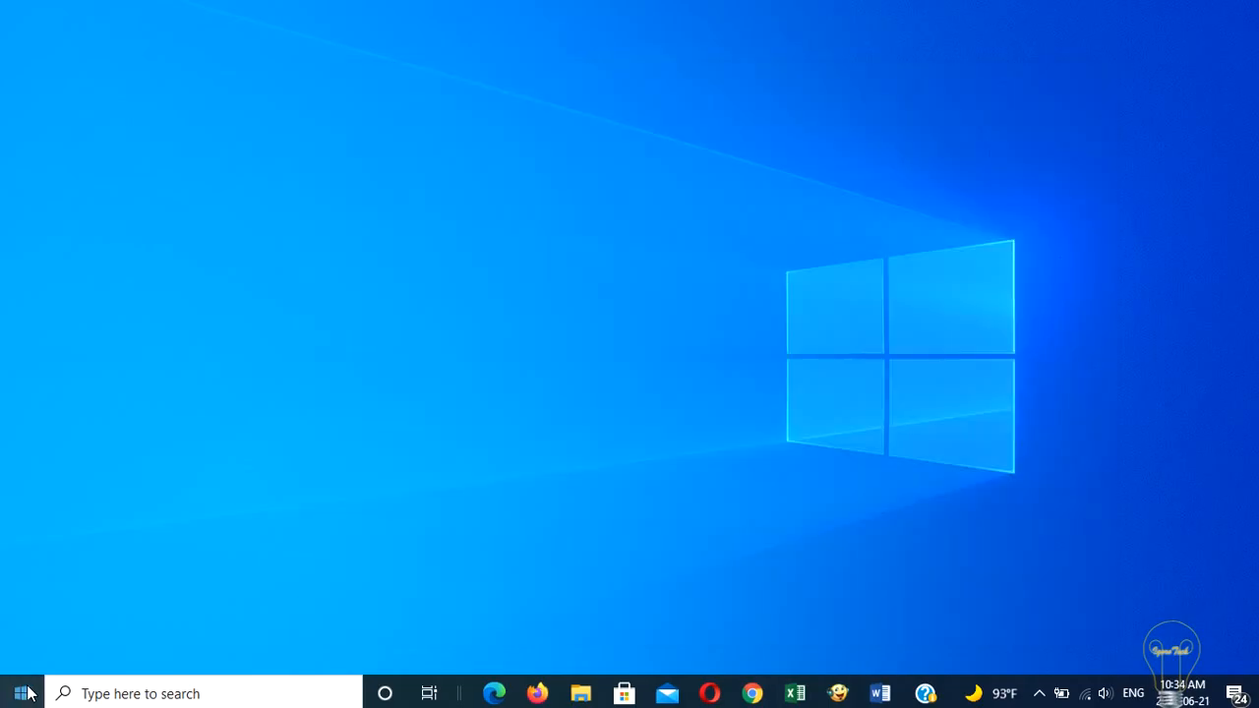
click(26, 685)
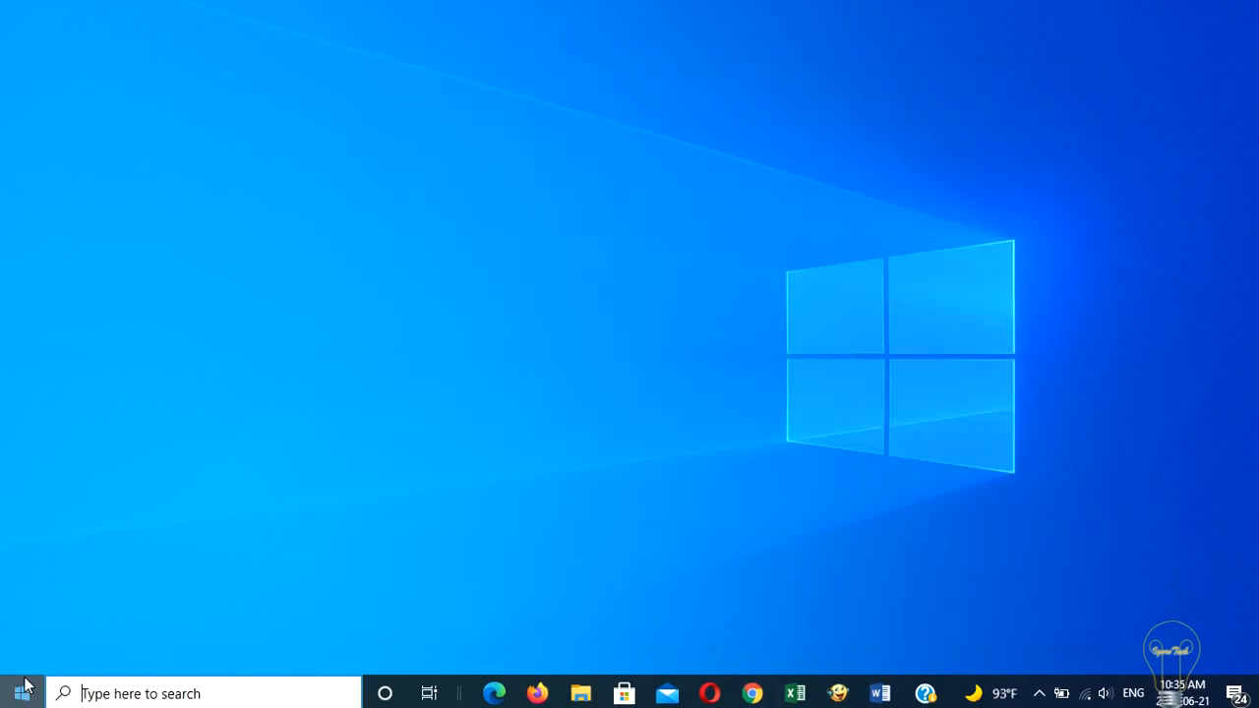
click(34, 616)
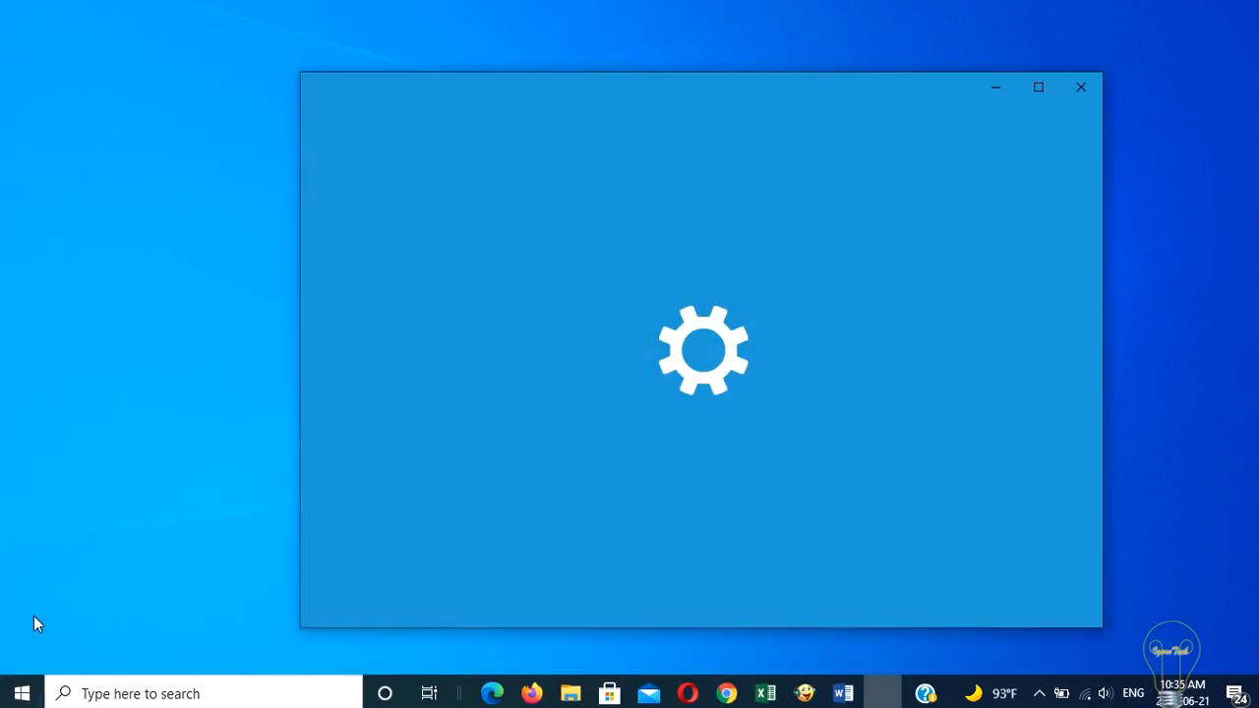
scroll(433, 497, down, 3)
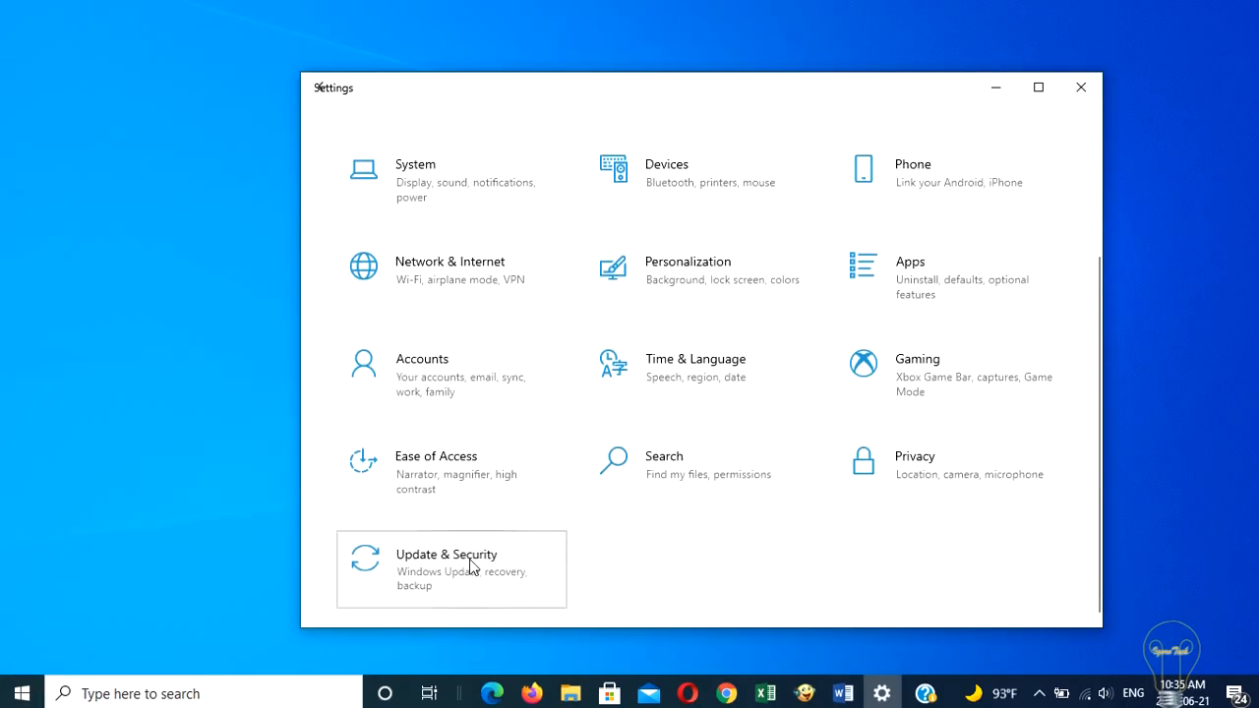
click(470, 567)
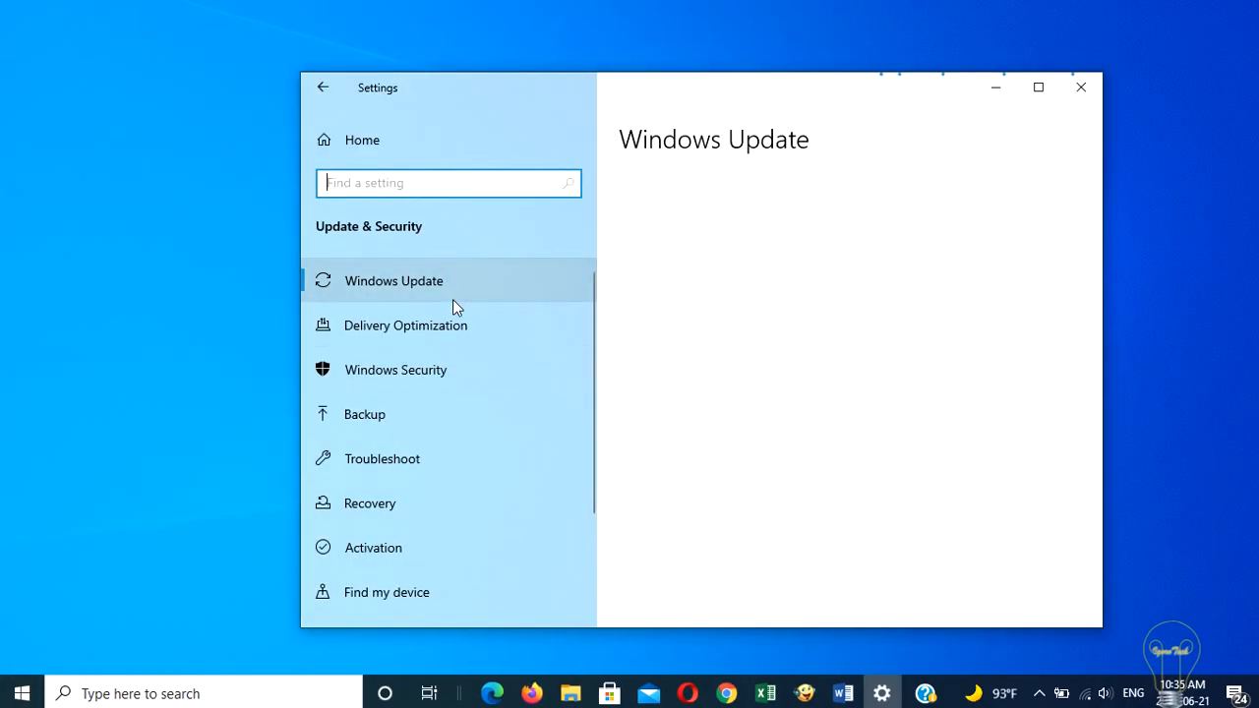
scroll(702, 265, down, 5)
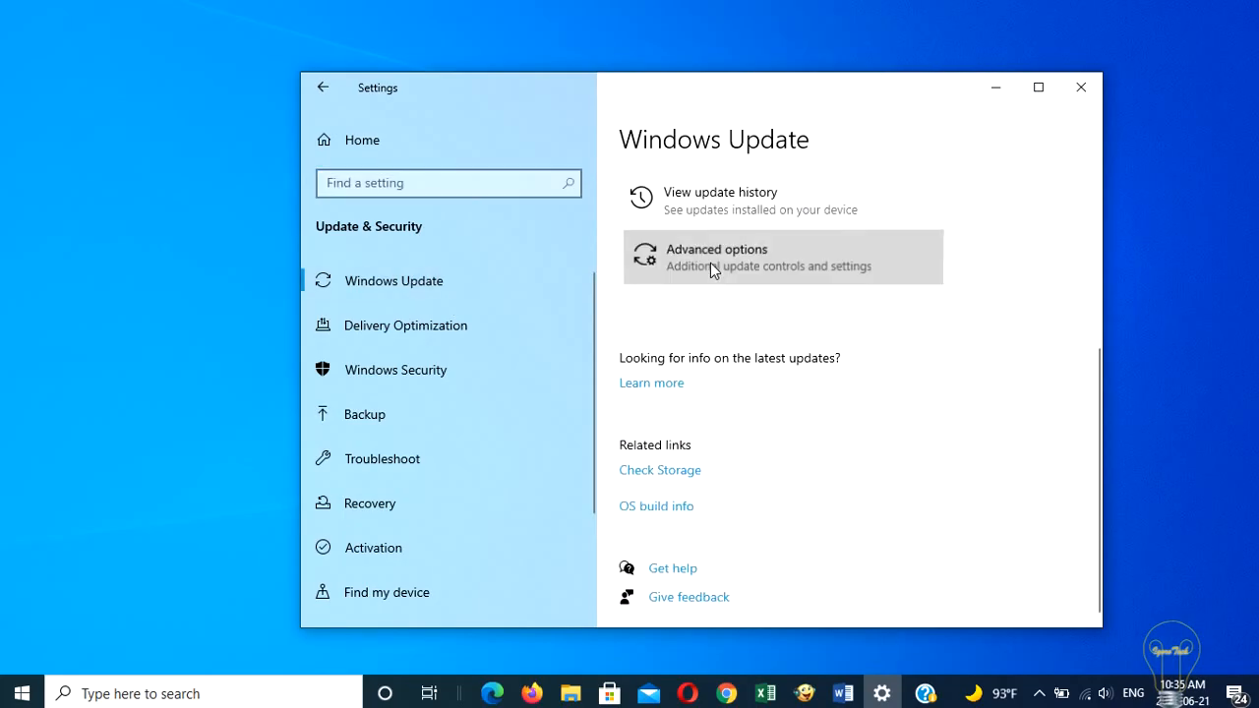
click(710, 263)
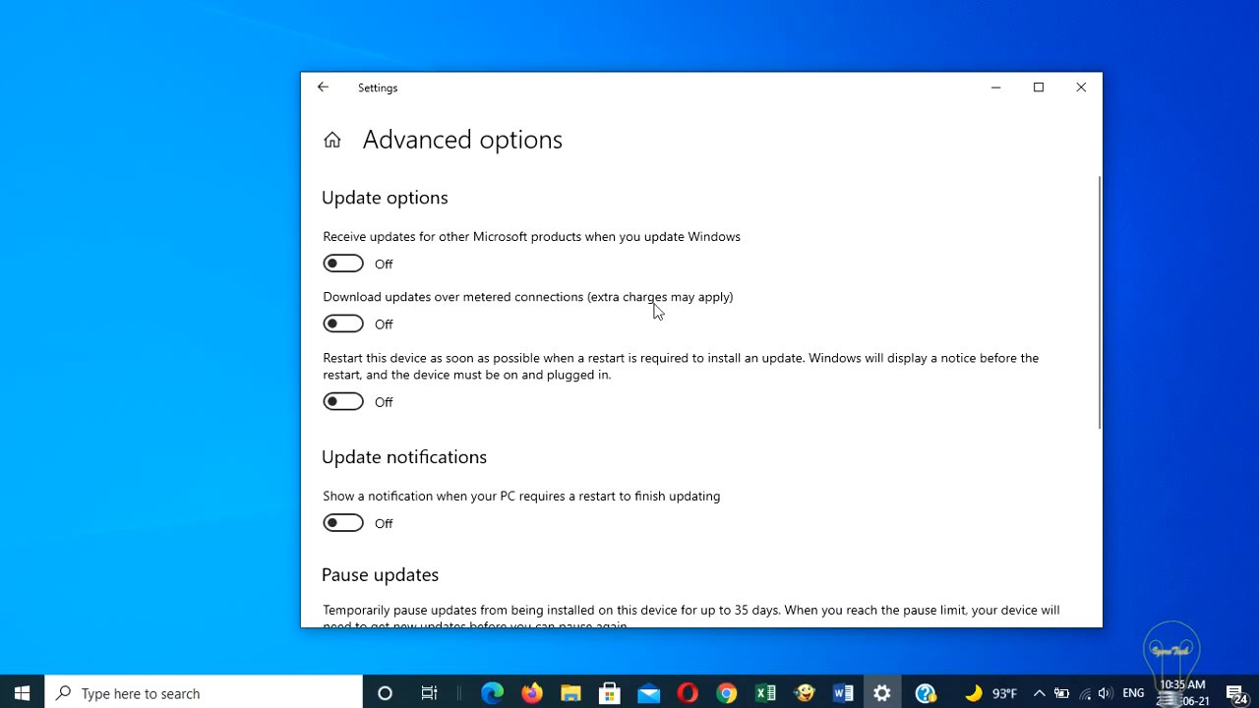
Pause Windows updates until July 26, 2021, and reopen the list of available pause dates
scroll(520, 379, down, 5)
click(410, 349)
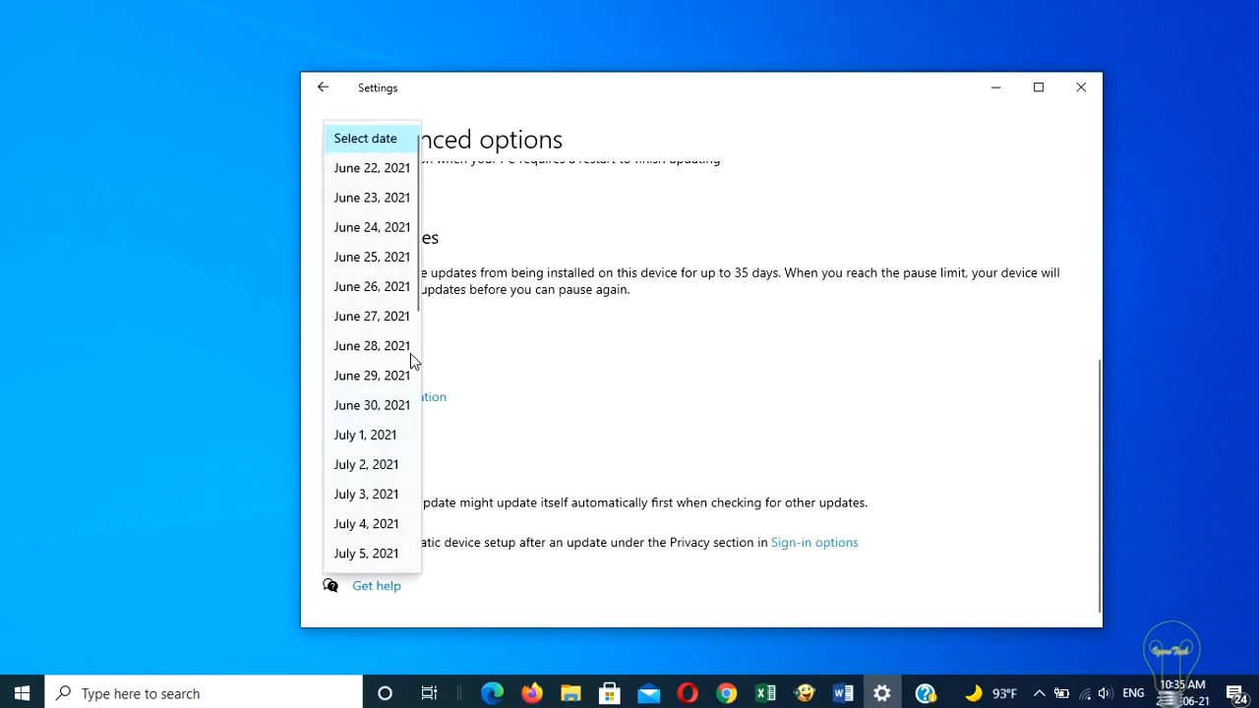
drag(417, 300, 436, 559)
click(394, 556)
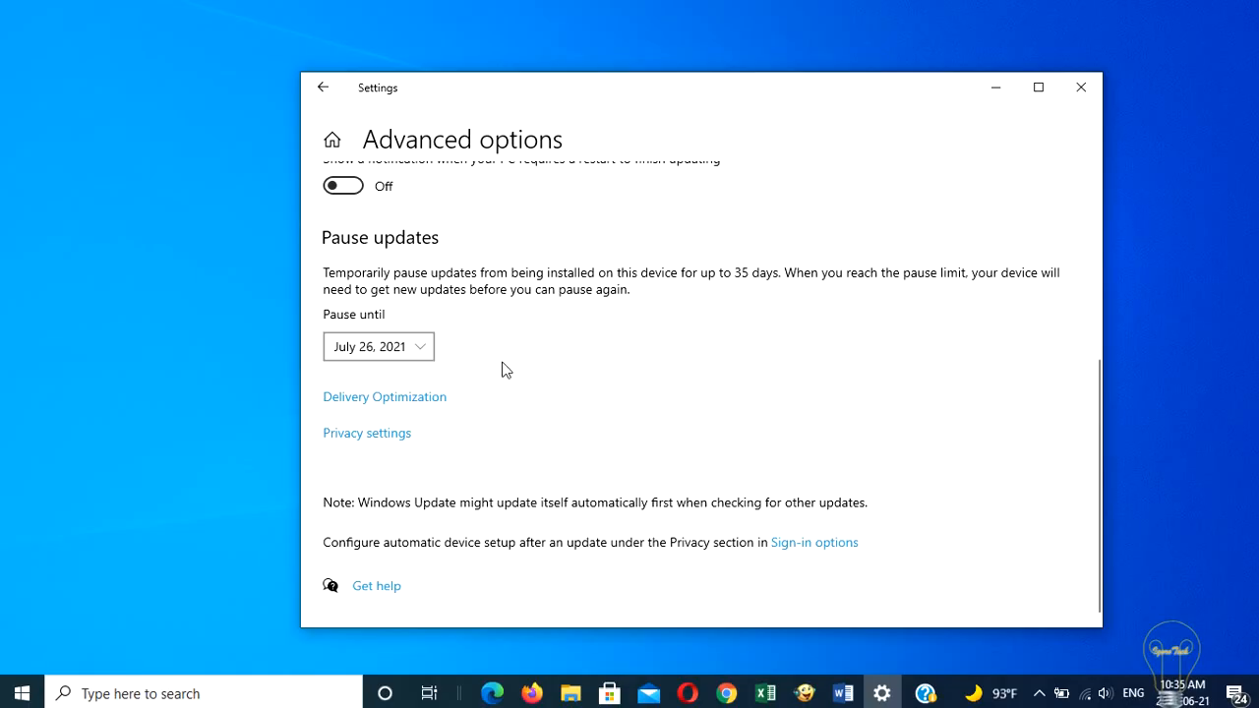
click(418, 349)
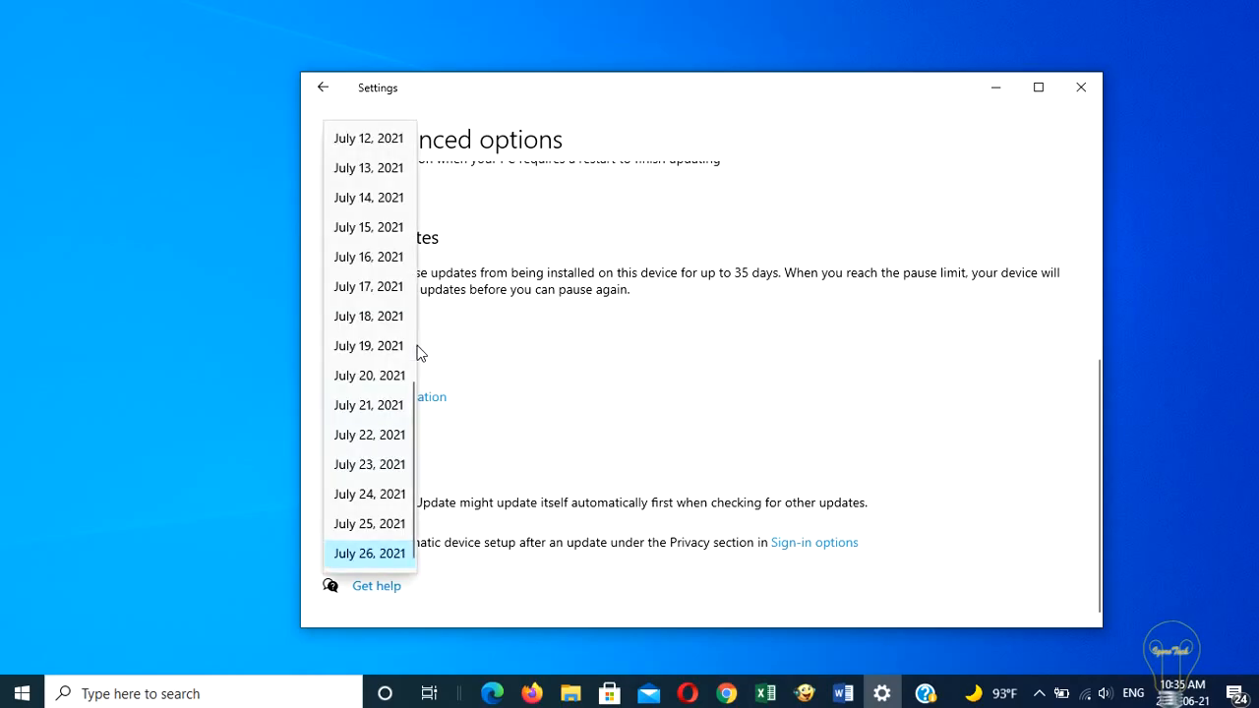
scroll(398, 339, up, 7)
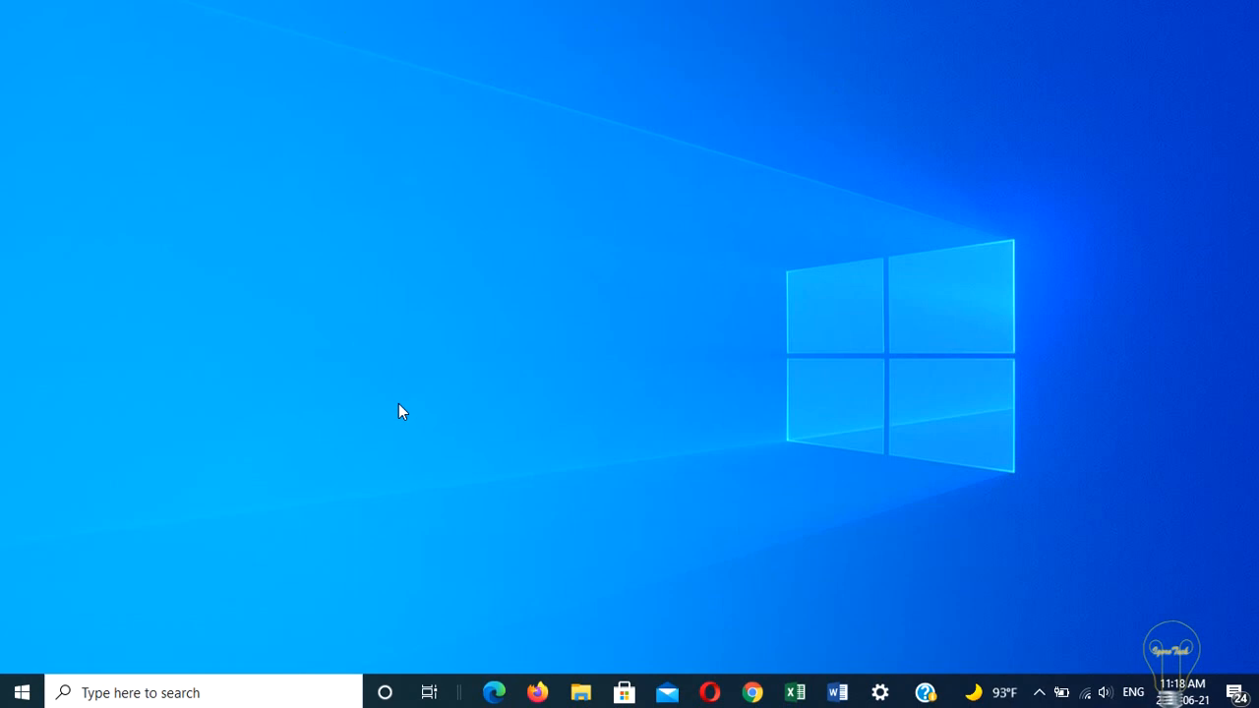
Search Windows for gpedit.msc, launch the Local Group Policy Editor, and dismiss the Microsoft Edge notification
click(209, 695)
text(gpedit)
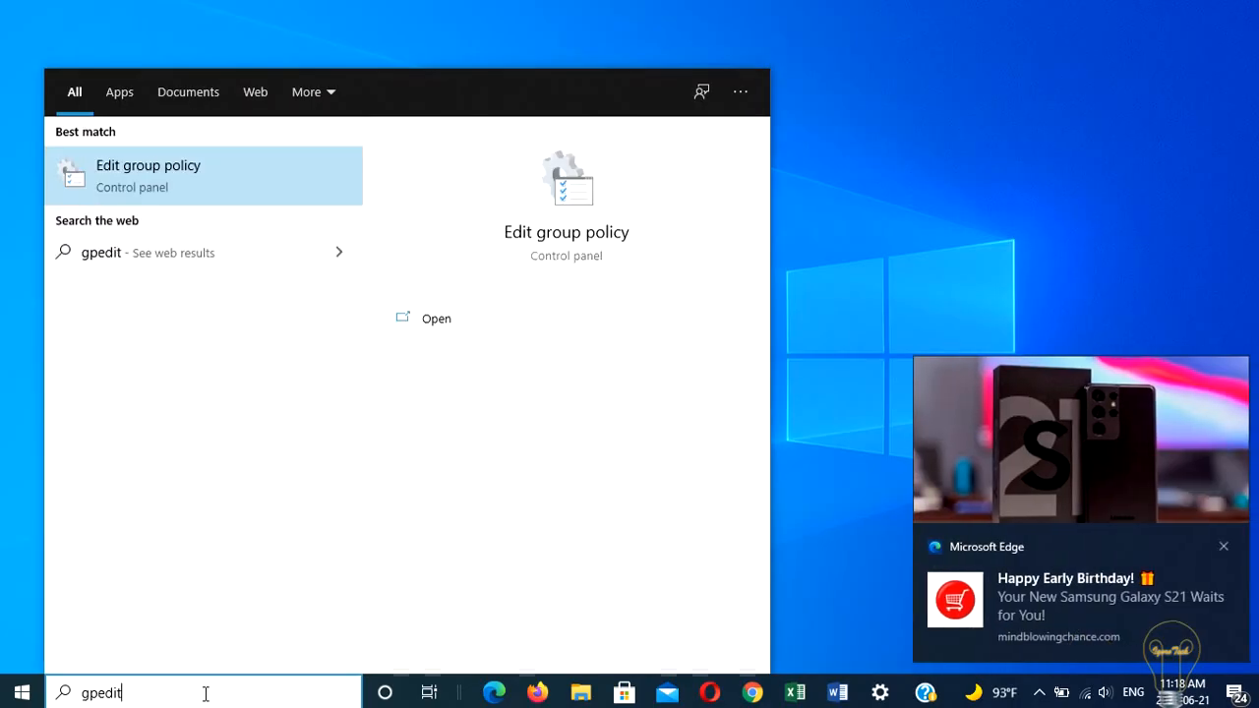
text(.msc)
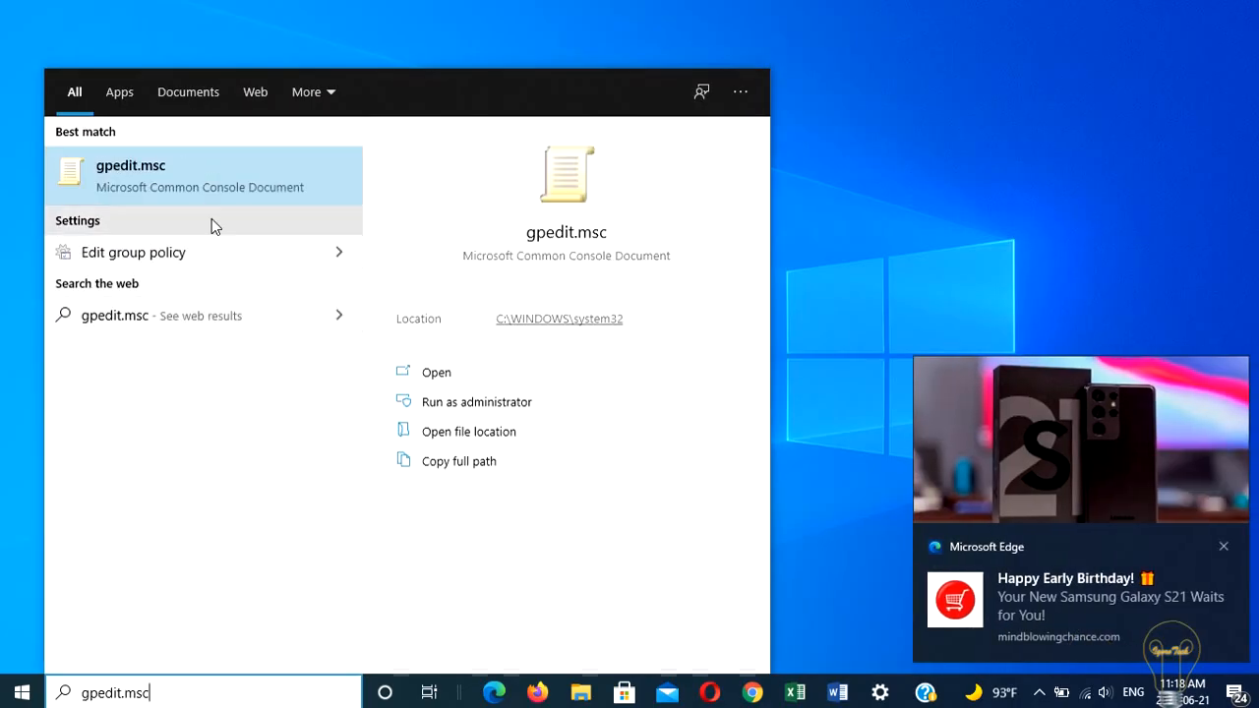
click(320, 219)
click(1225, 544)
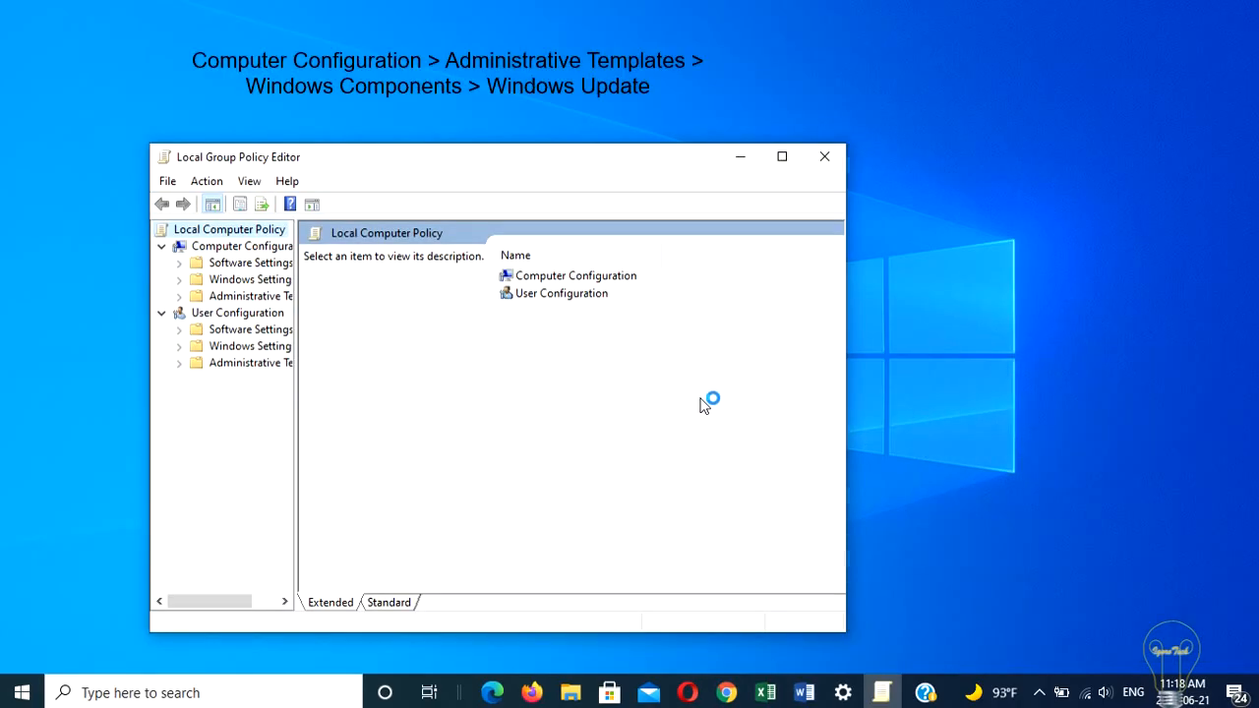
Navigate to Computer Configuration > Administrative Templates > Windows Components > Windows Update
click(558, 279)
double_click(559, 279)
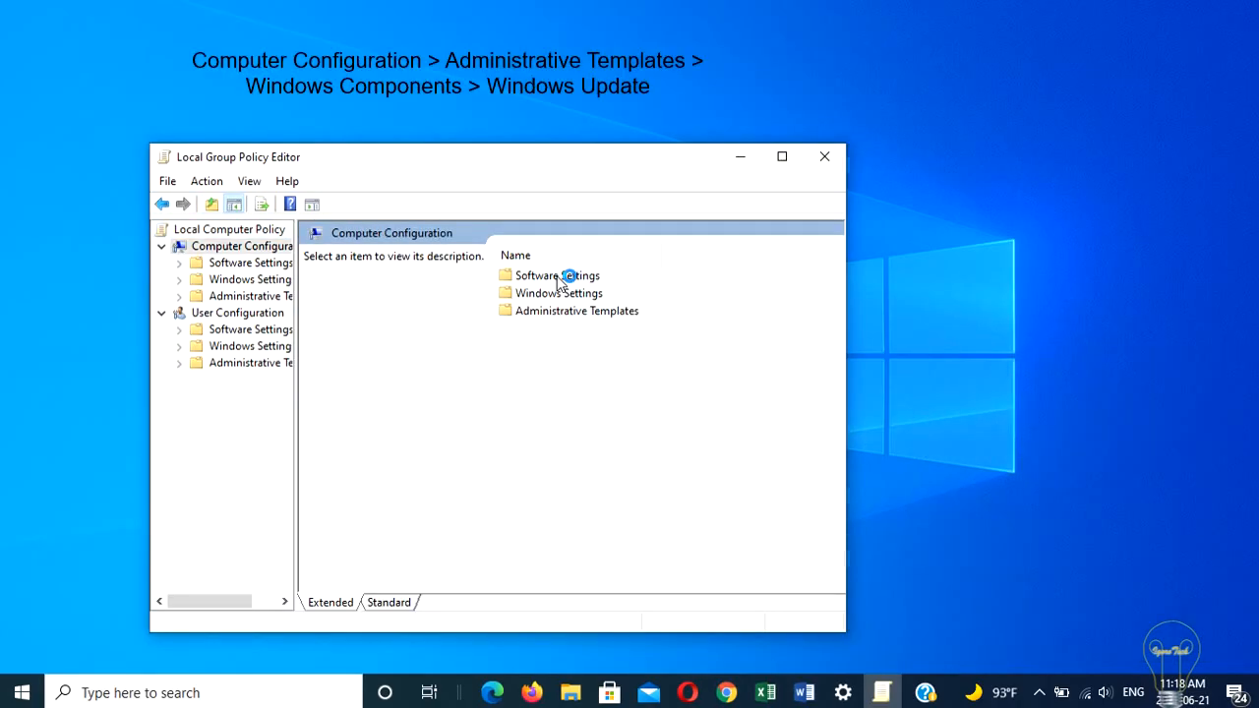
double_click(560, 309)
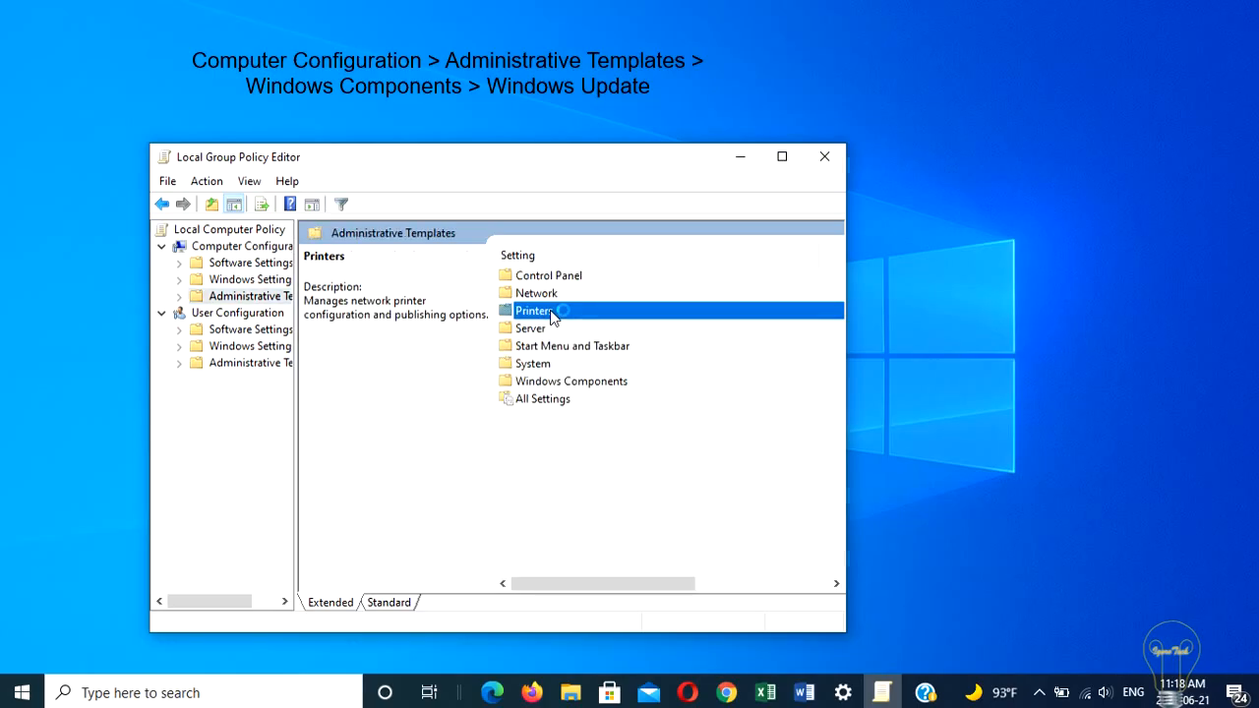
double_click(579, 383)
scroll(590, 423, down, 15)
scroll(600, 551, down, 2)
double_click(592, 541)
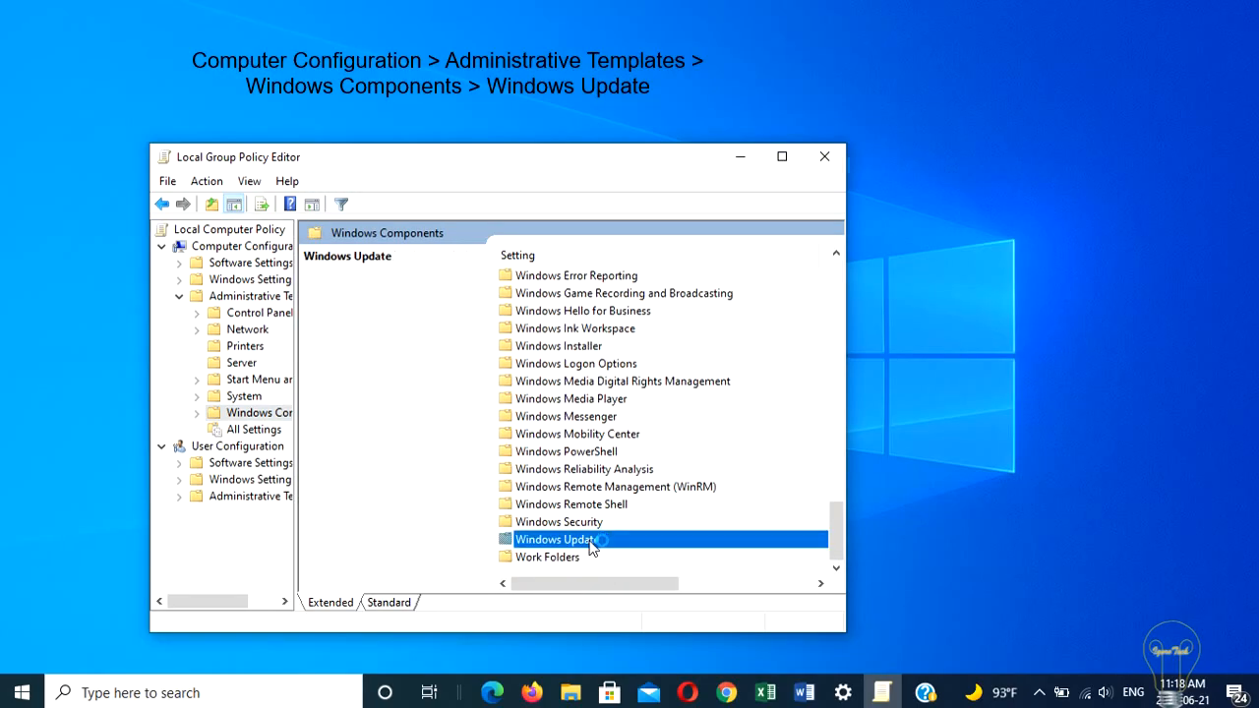
Open the Configure Automatic Updates policy, set it to Disabled, and apply the change
scroll(616, 405, down, 1)
double_click(601, 433)
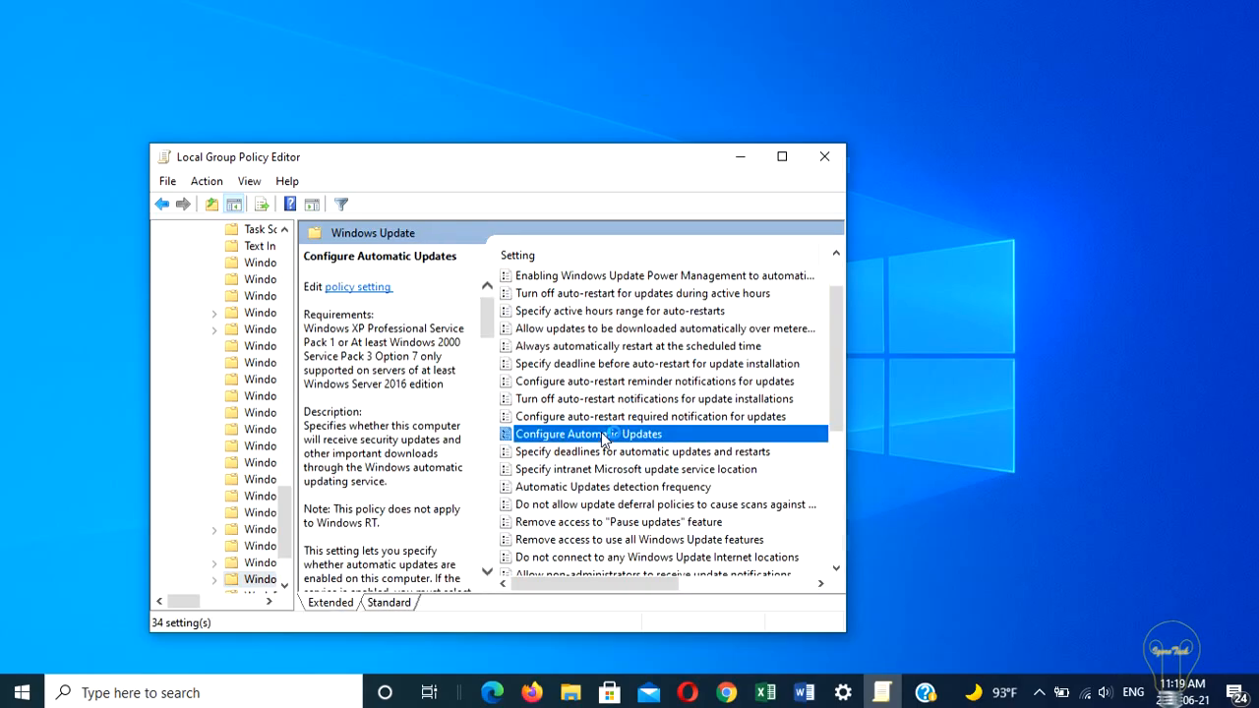
drag(452, 44, 831, 60)
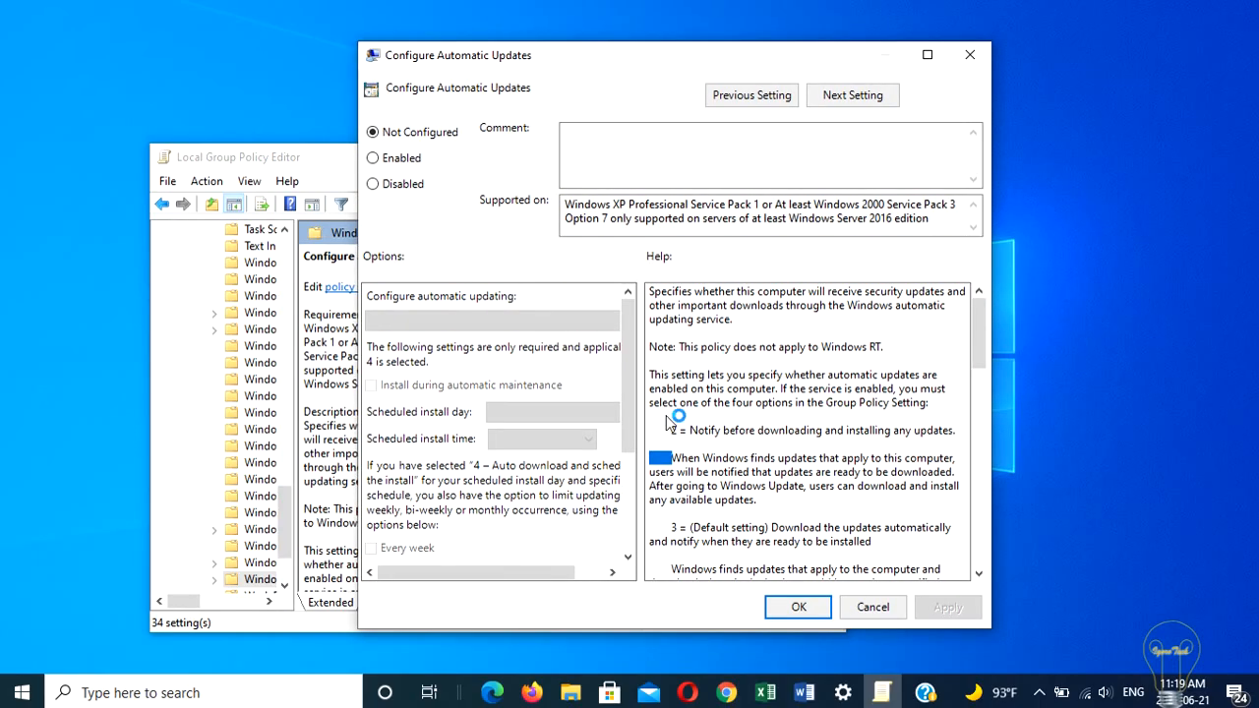
click(375, 184)
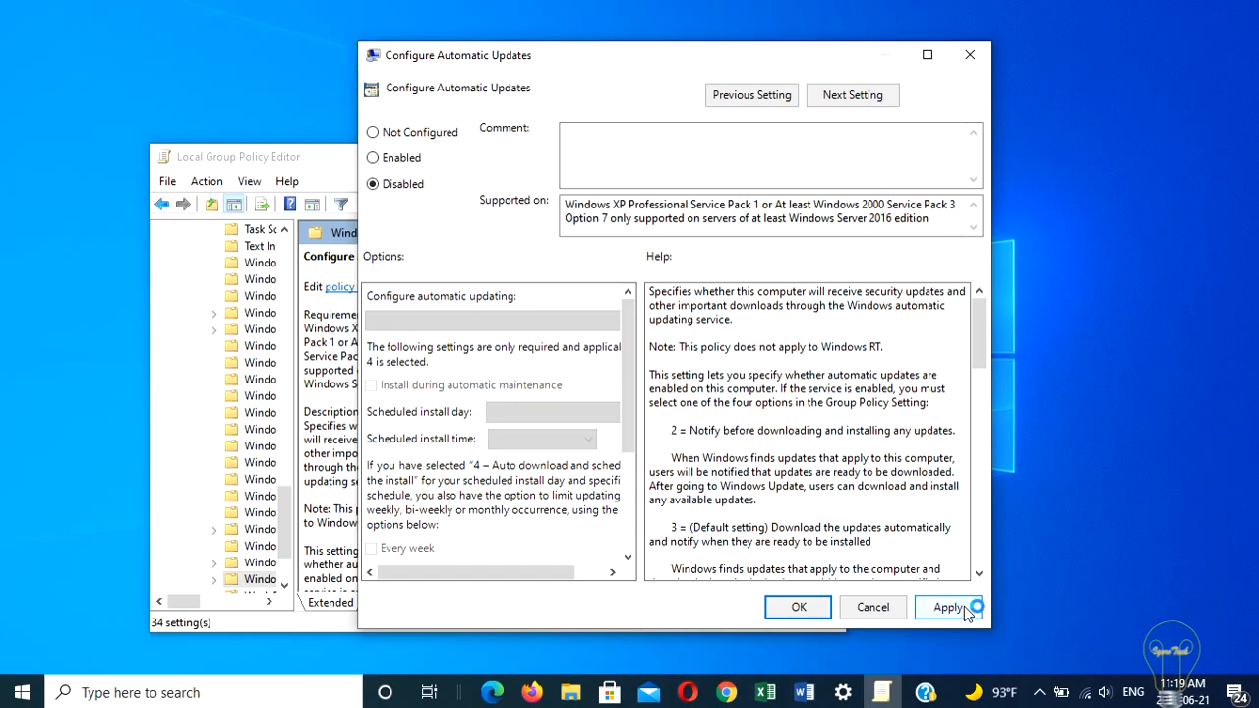
Set the Configure Automatic Updates policy to Enabled with option "2 - Notify for download and auto install" and apply it
click(387, 136)
click(374, 158)
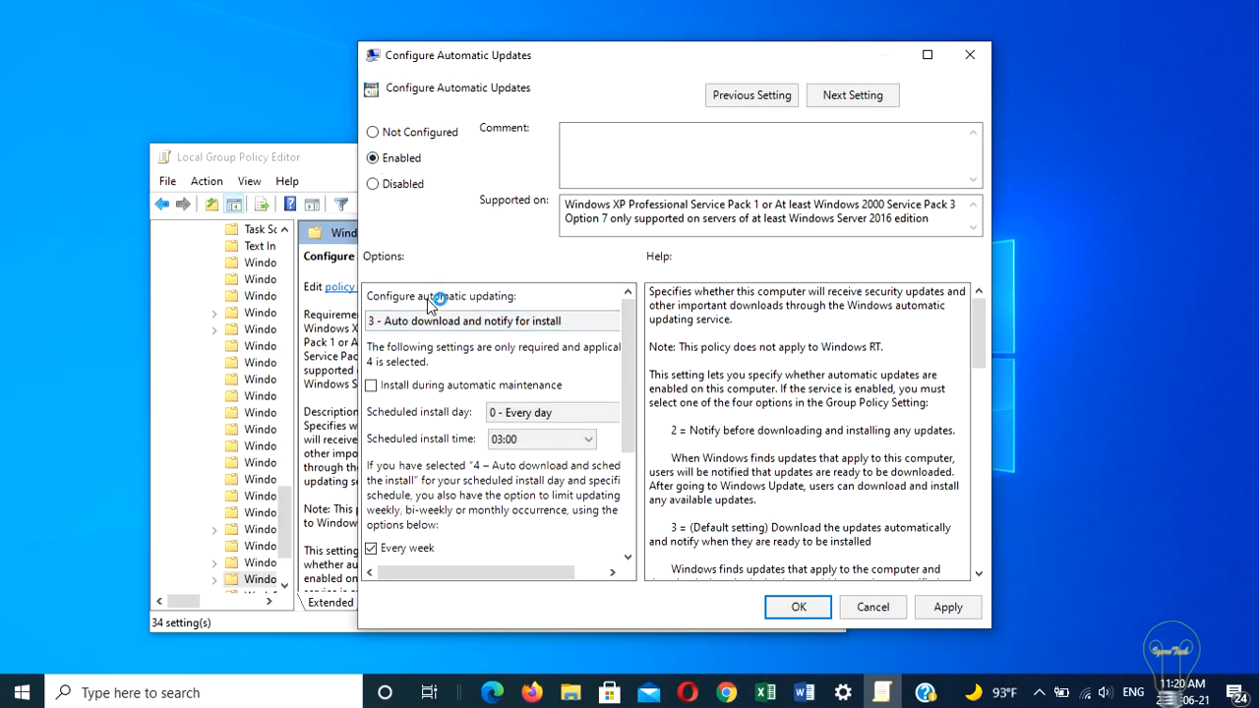
click(460, 322)
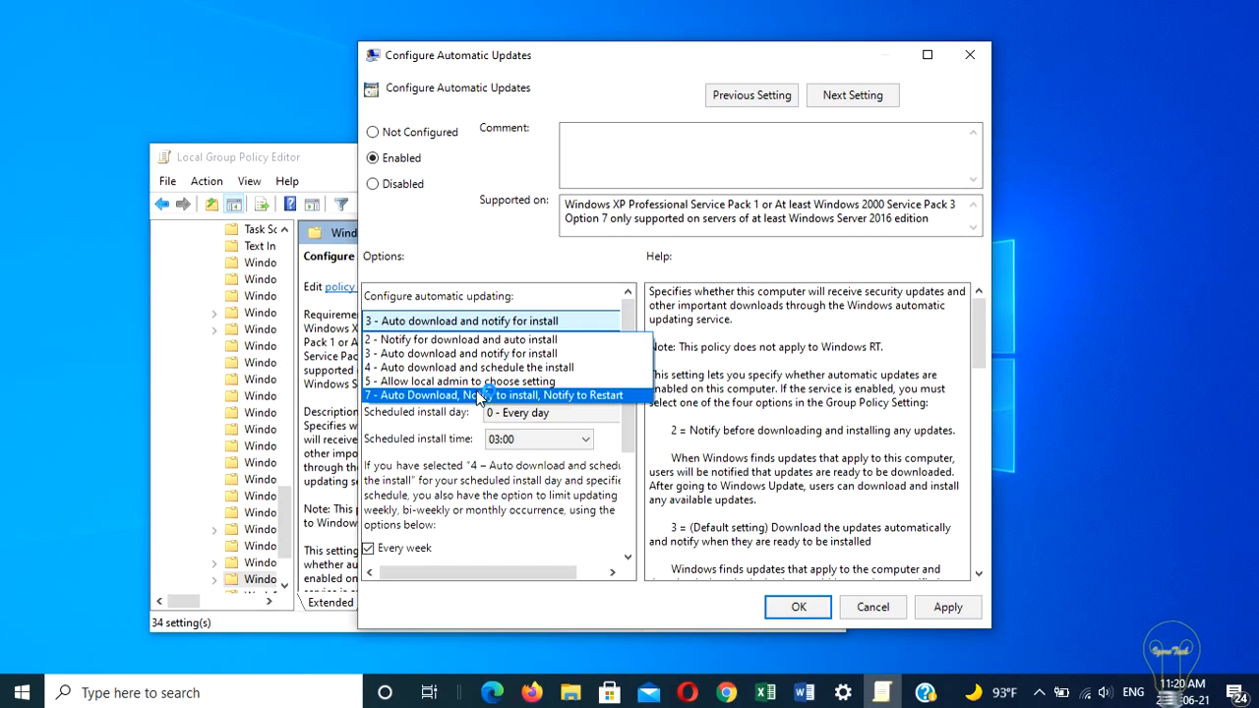
click(481, 340)
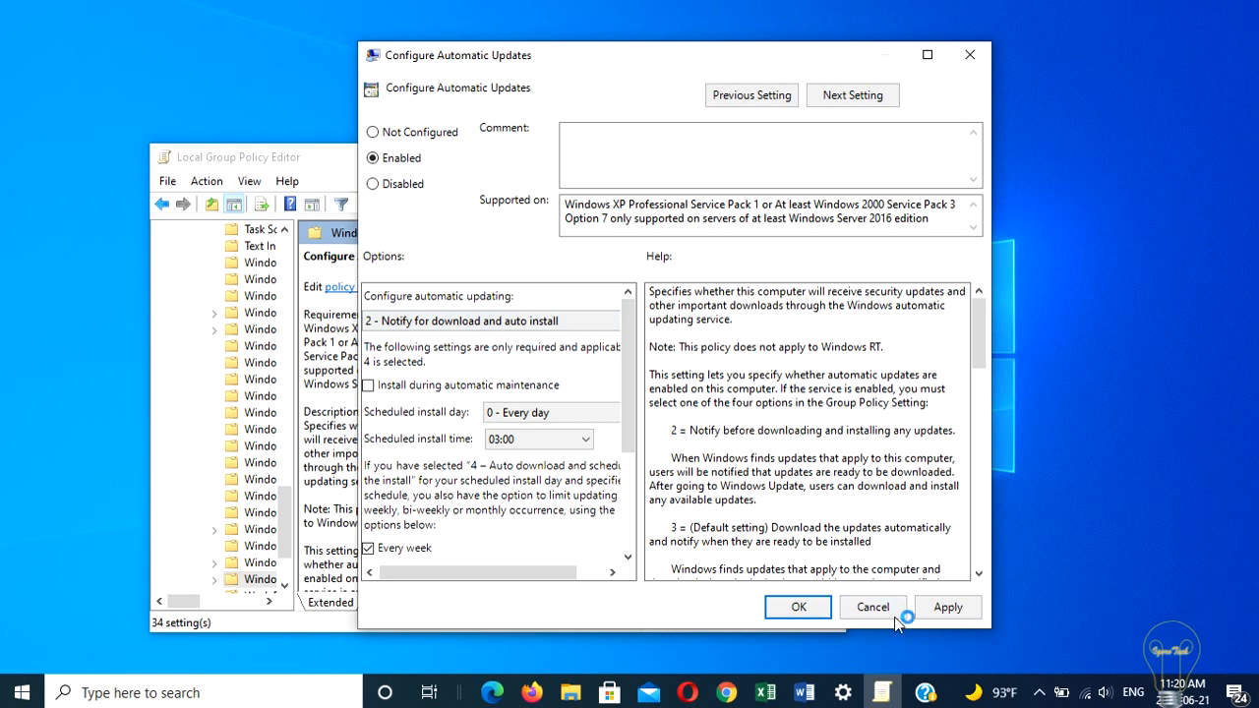
click(948, 607)
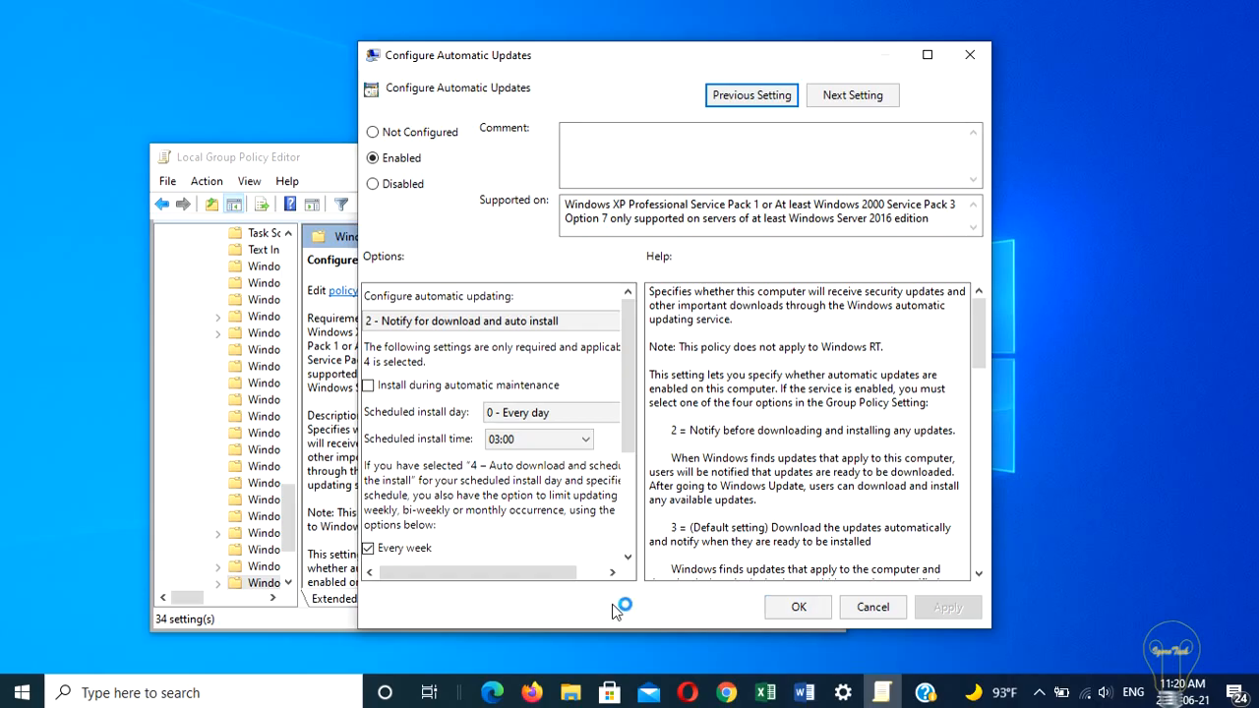
Apply Not Configured to the Configure Automatic Updates policy, and close both the policy dialog and the Local Group Policy Editor
click(374, 132)
click(948, 609)
click(966, 56)
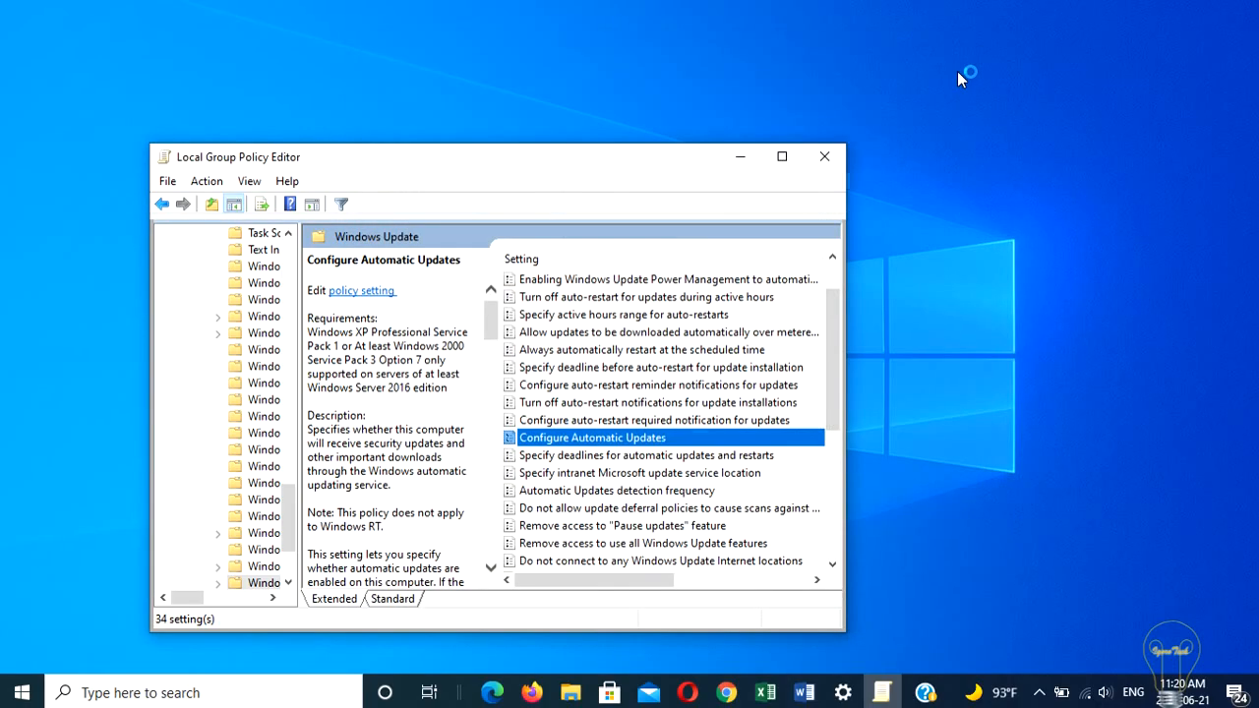
click(832, 155)
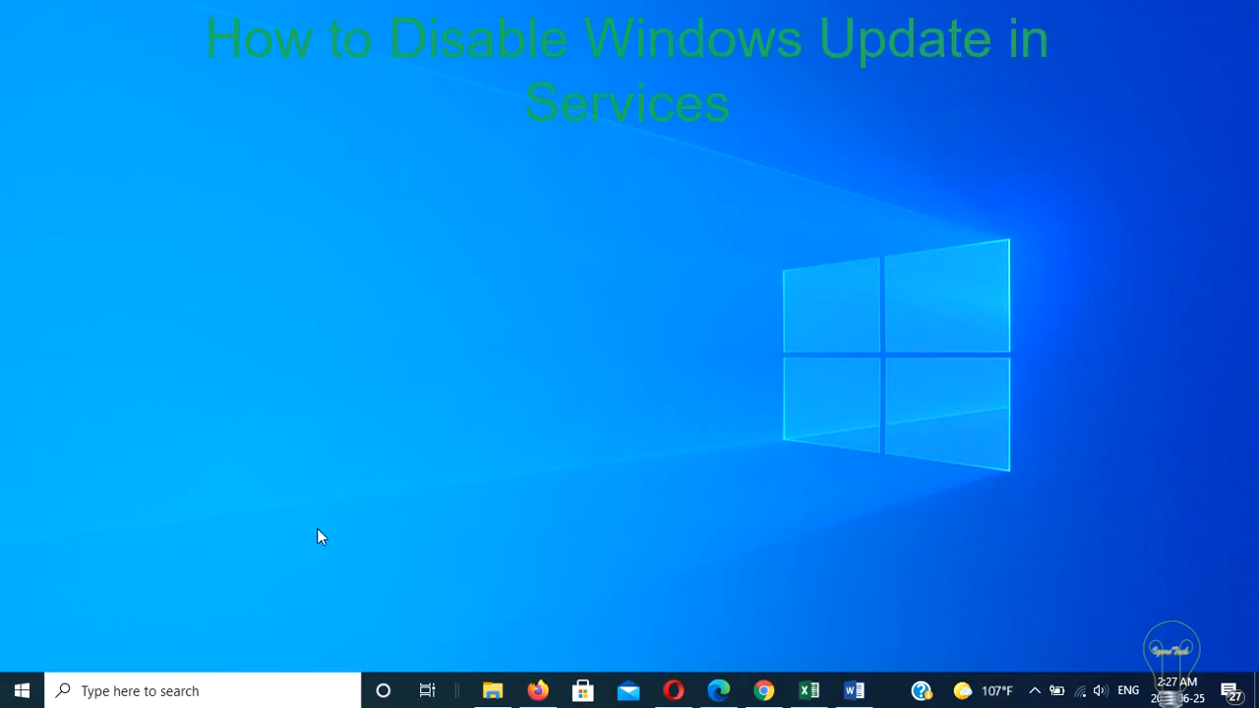
Launch the Services console with services.msc and open the properties of the Windows Update service
click(253, 687)
text(services.msc)
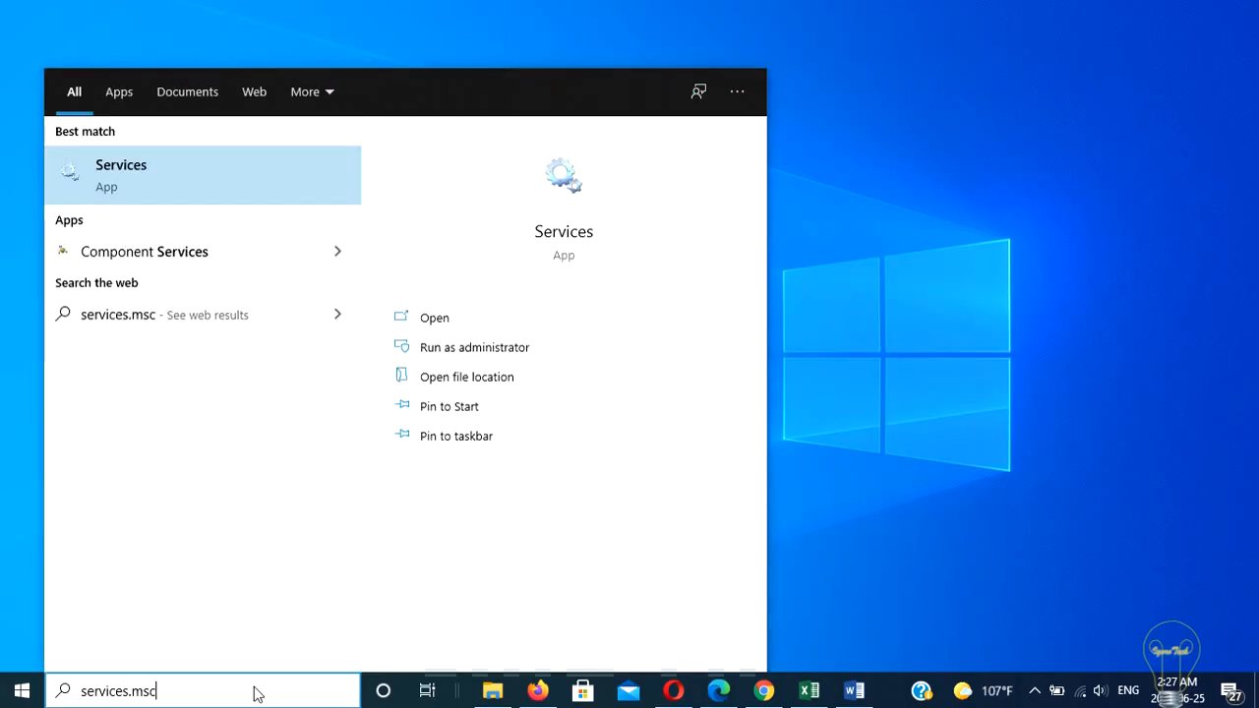
key(Return)
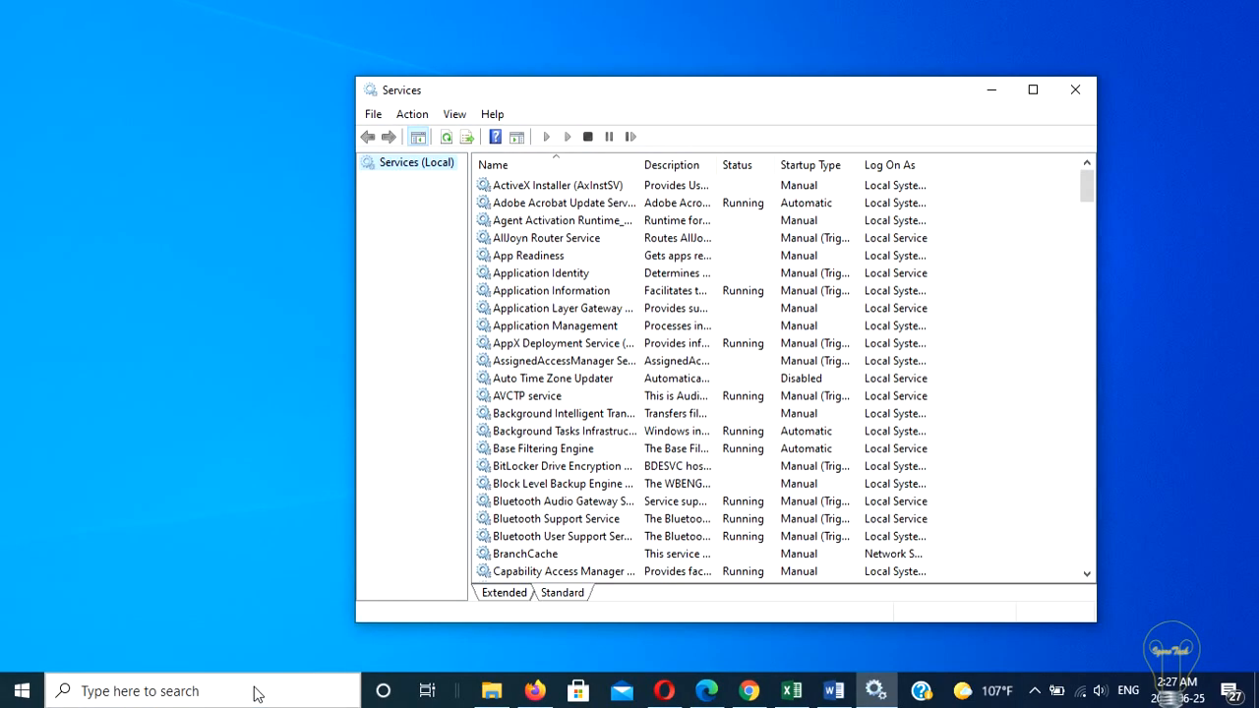
scroll(538, 246, down, 10)
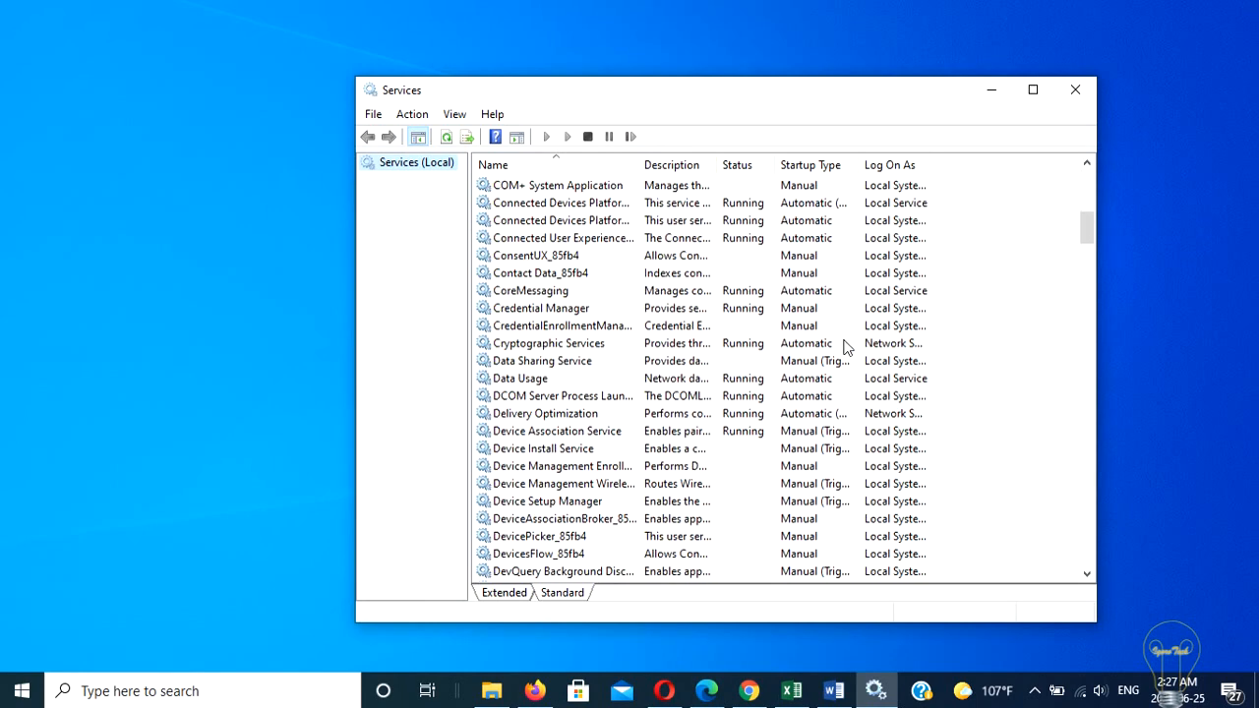
drag(1087, 232, 1088, 531)
click(556, 450)
double_click(555, 451)
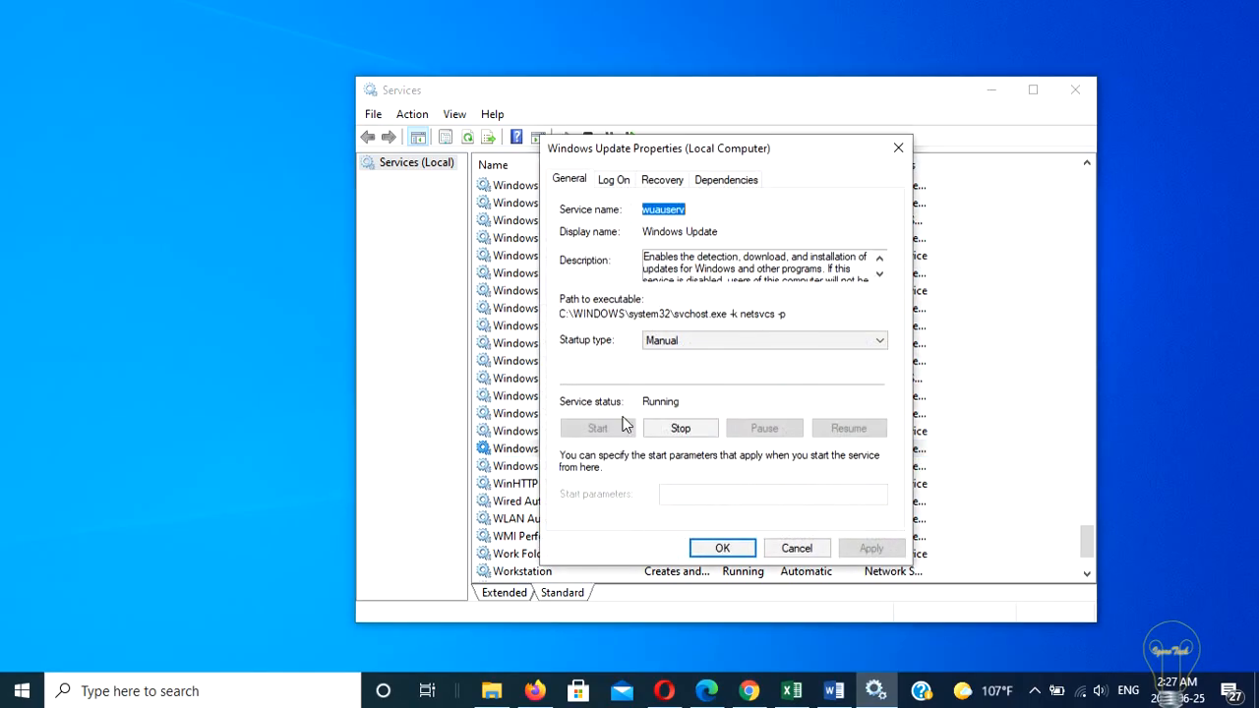
Set the Windows Update service's startup type to Disabled, stop the service, and confirm its properties
click(743, 349)
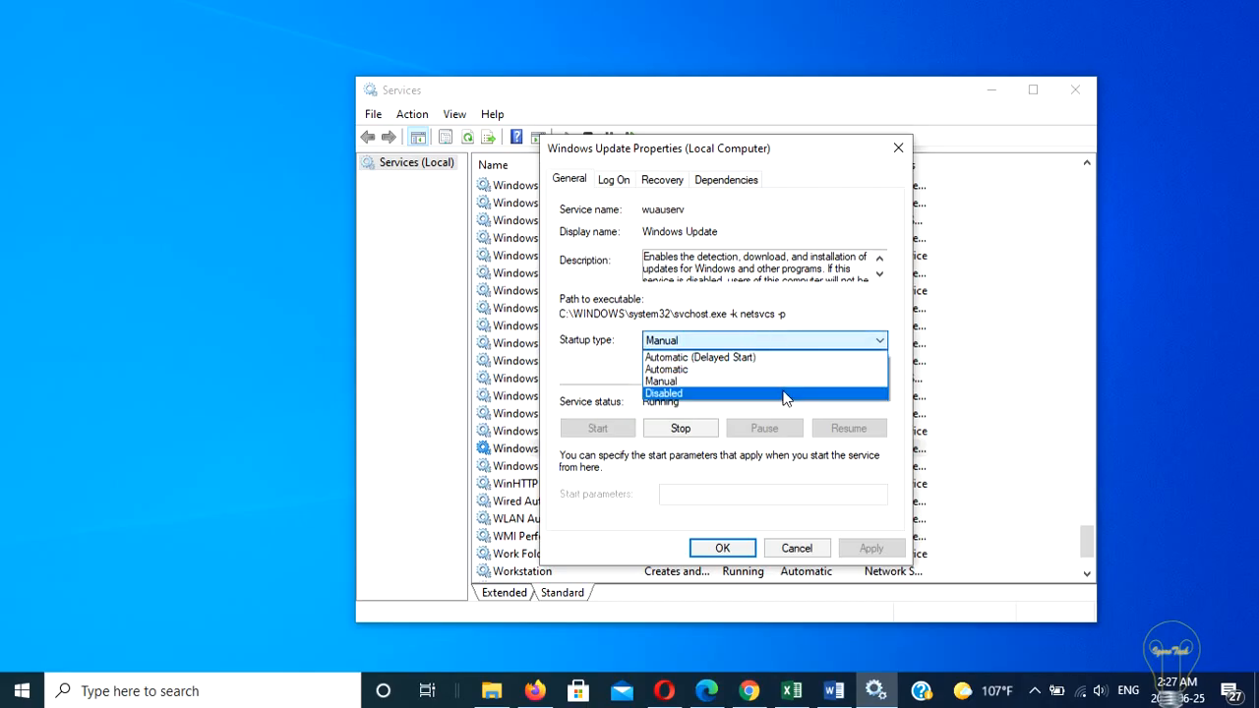
click(787, 393)
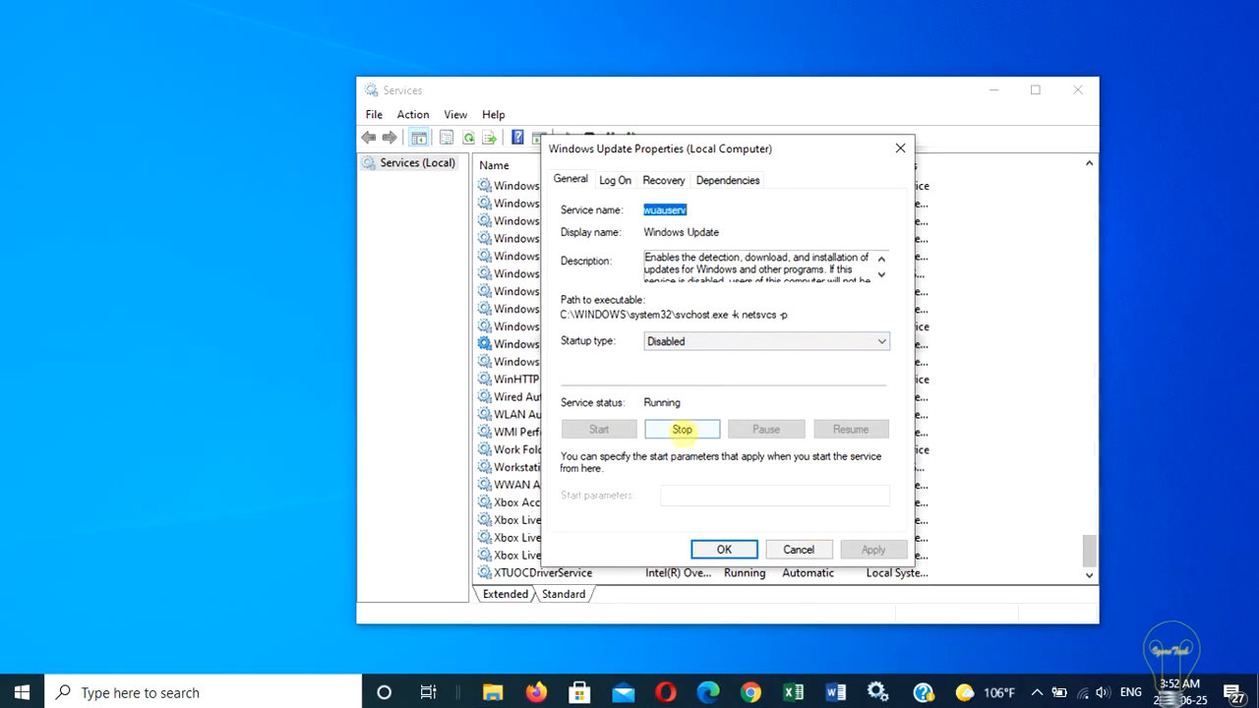
click(682, 428)
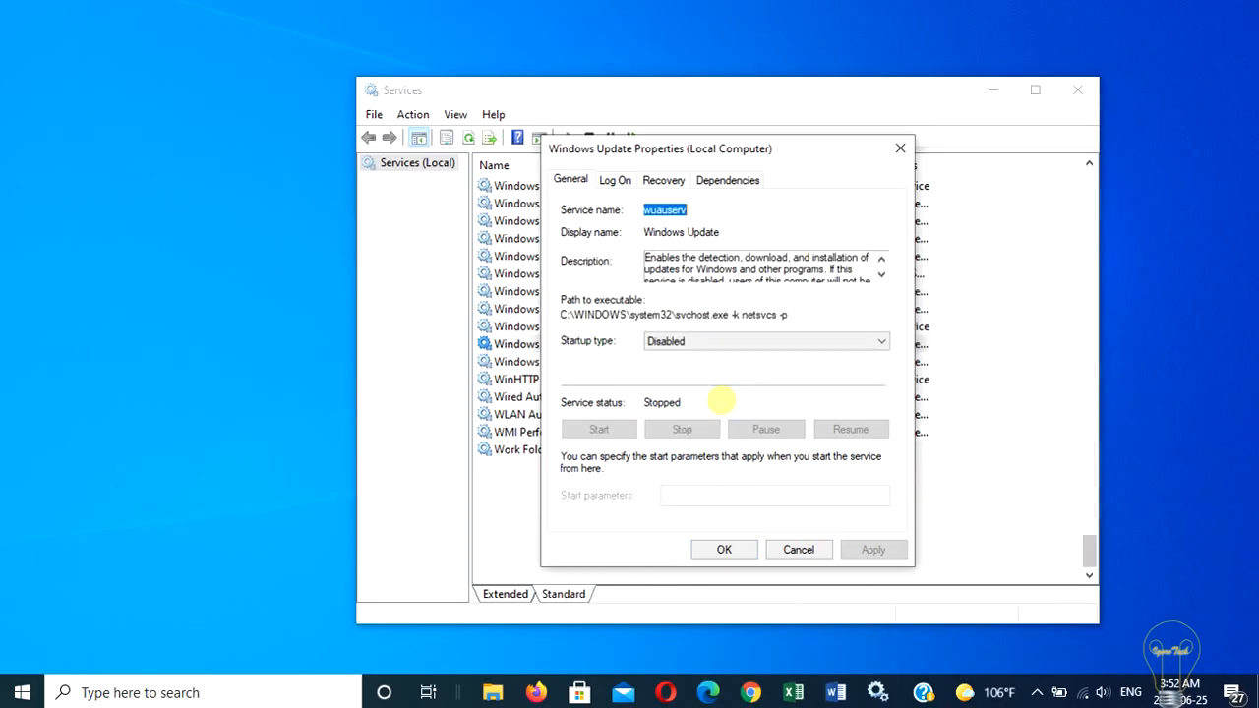
click(724, 549)
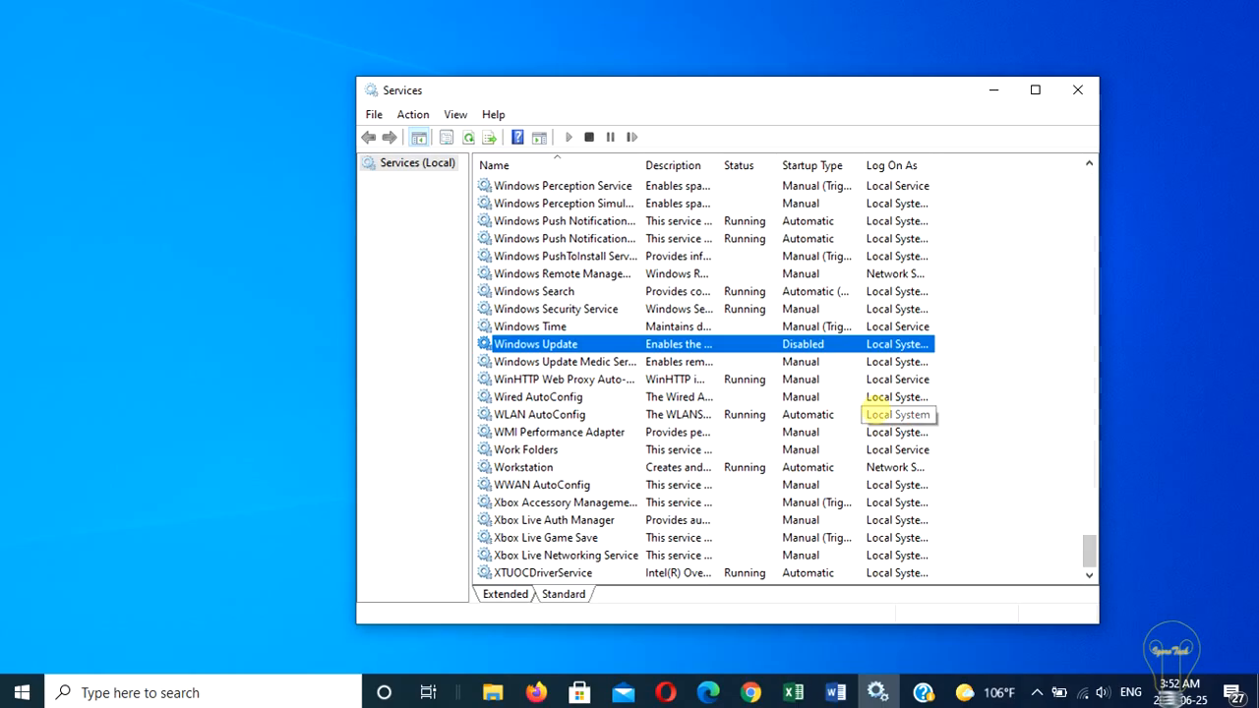
key(End)
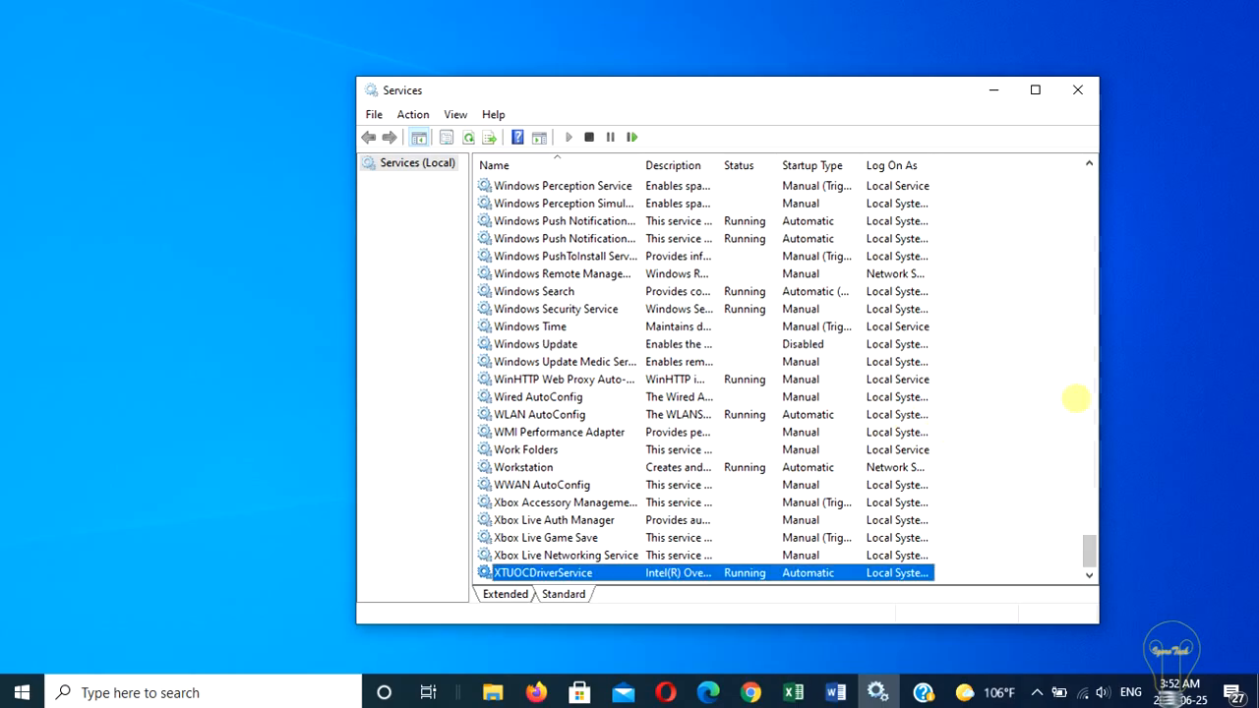
click(1136, 391)
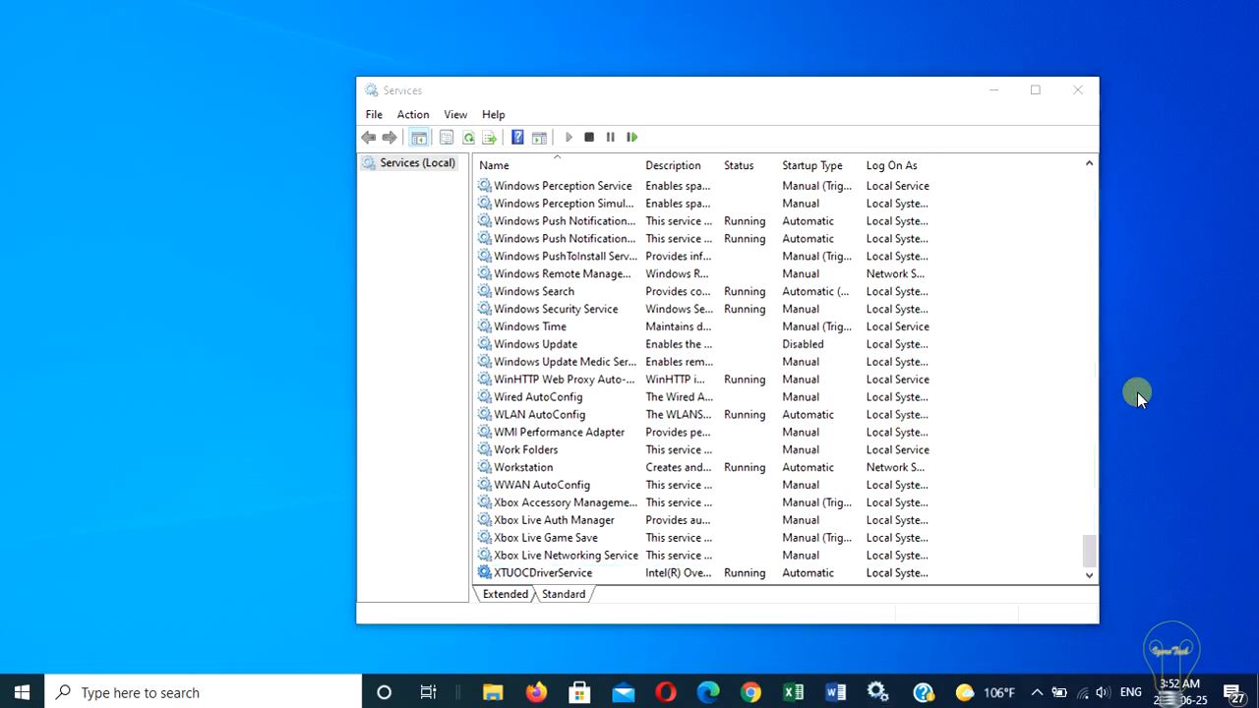